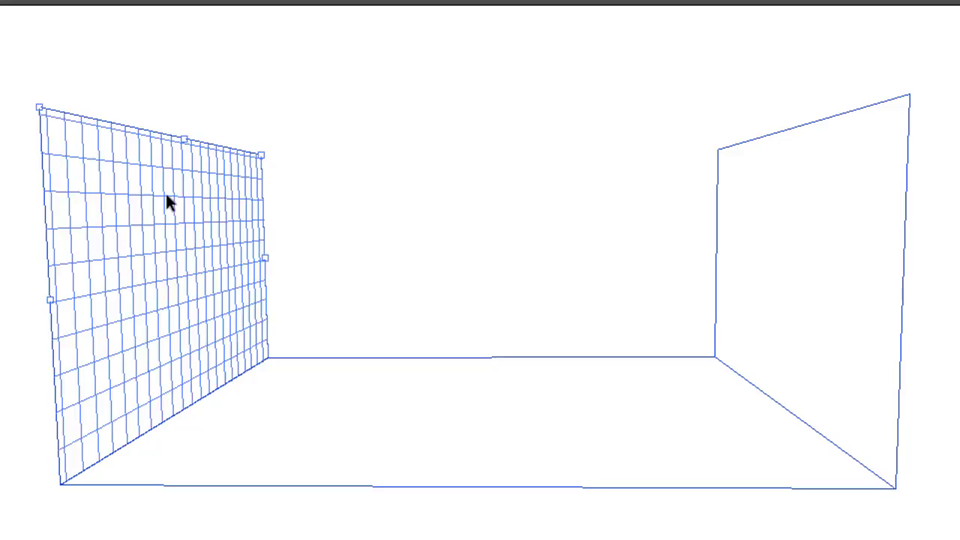
Step: Demonstrate perspective grids on the floor and right wall, and an image sliding along the wall
{"action": "left_click", "coordinate": [353, 394]}
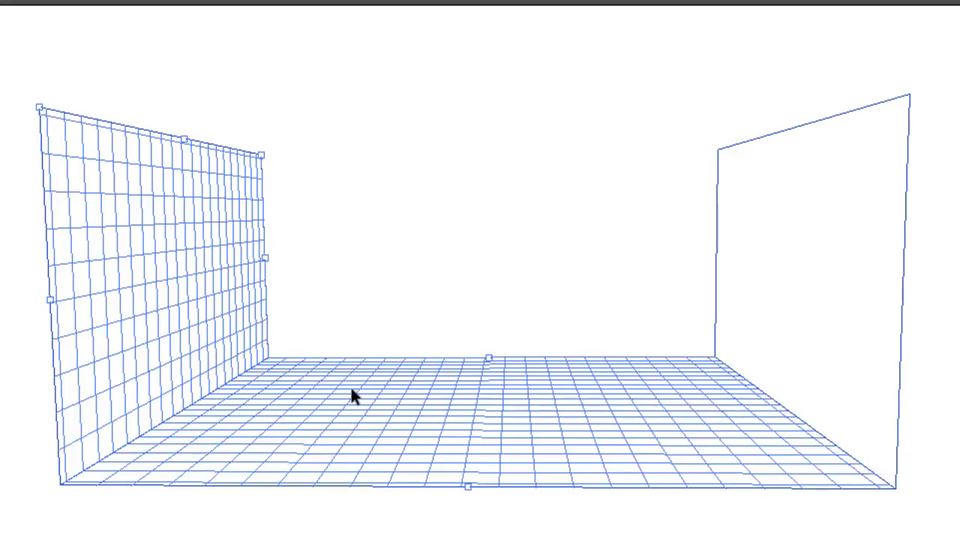
{"action": "left_click", "coordinate": [799, 357]}
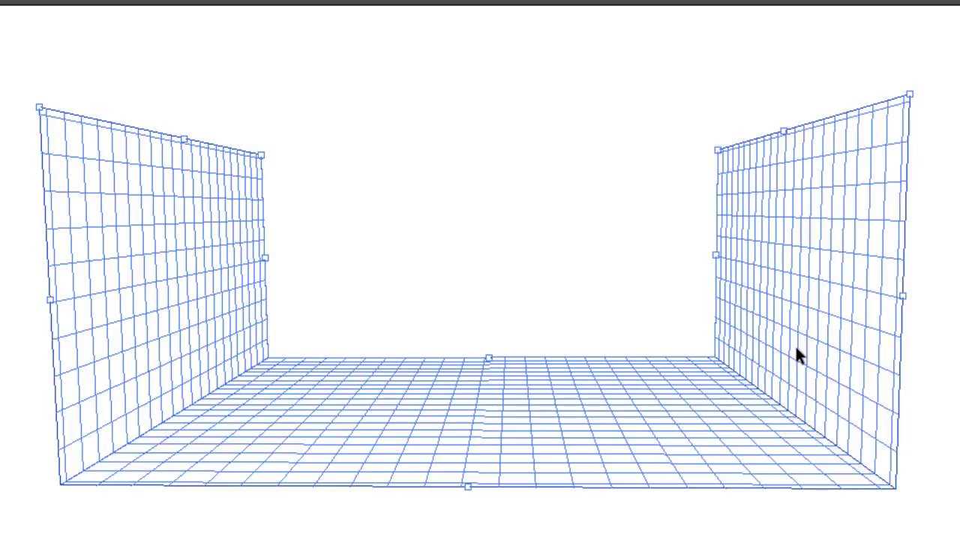
{"action": "mouse_move", "coordinate": [125, 257]}
{"action": "left_mouse_down"}
{"action": "mouse_move", "coordinate": [212, 242]}
{"action": "mouse_move", "coordinate": [167, 274]}
{"action": "mouse_move", "coordinate": [236, 358]}
{"action": "mouse_move", "coordinate": [330, 435]}
{"action": "mouse_move", "coordinate": [431, 442]}
{"action": "left_mouse_up"}
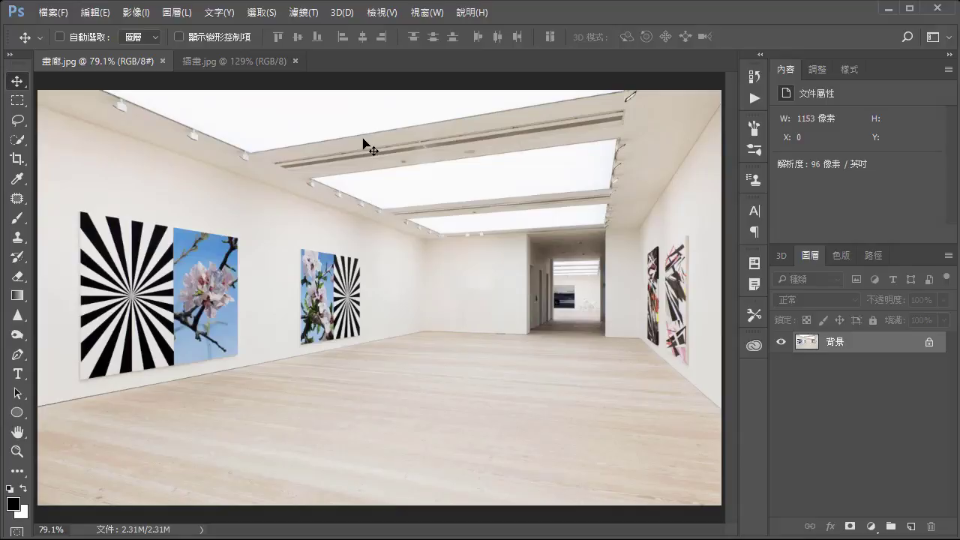
Step: Select all of 插畫.jpg and copy it
{"action": "left_click", "coordinate": [258, 66]}
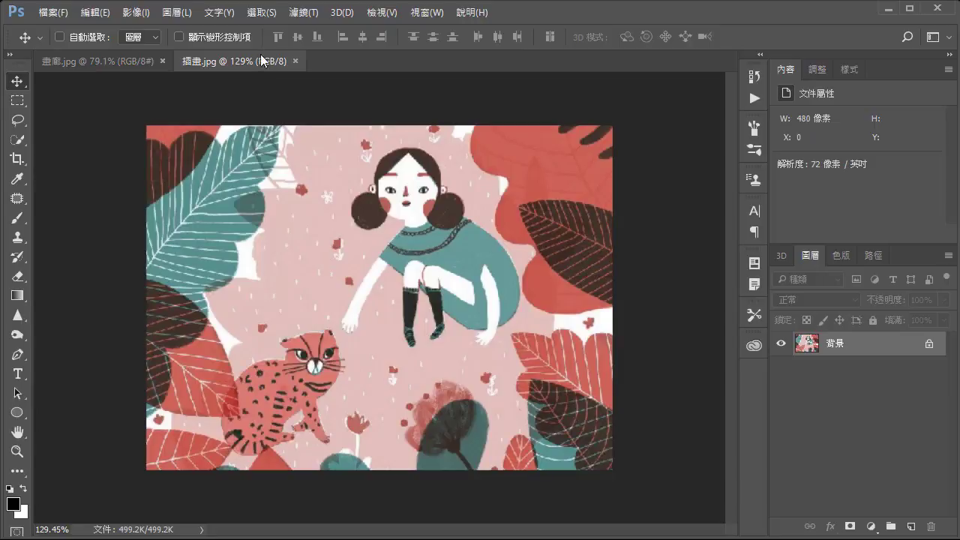
{"action": "left_click", "coordinate": [266, 15]}
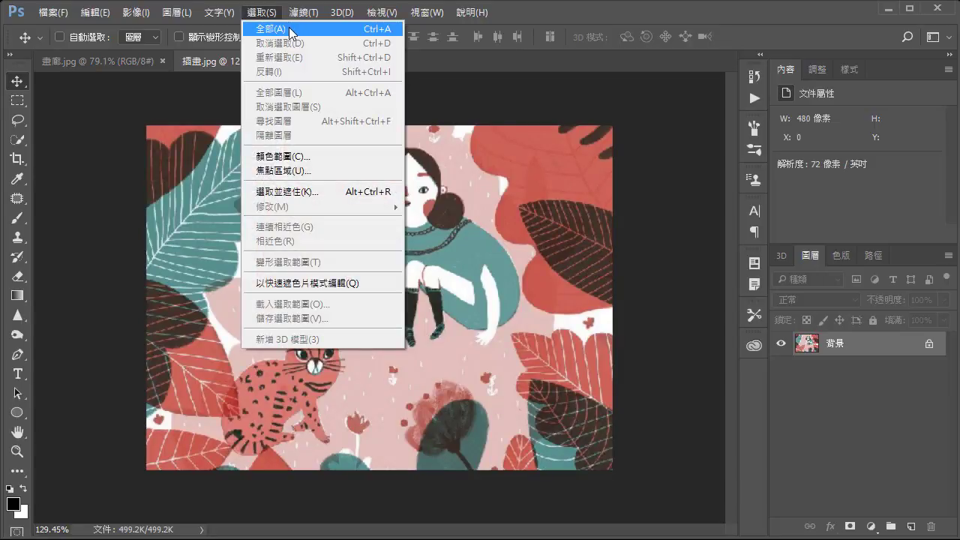
{"action": "left_click", "coordinate": [289, 28]}
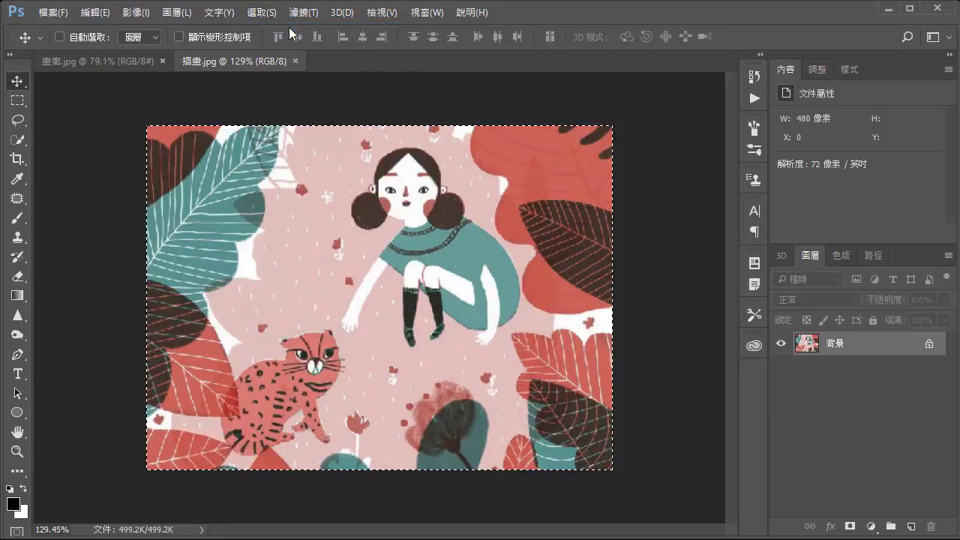
{"action": "left_click", "coordinate": [108, 13]}
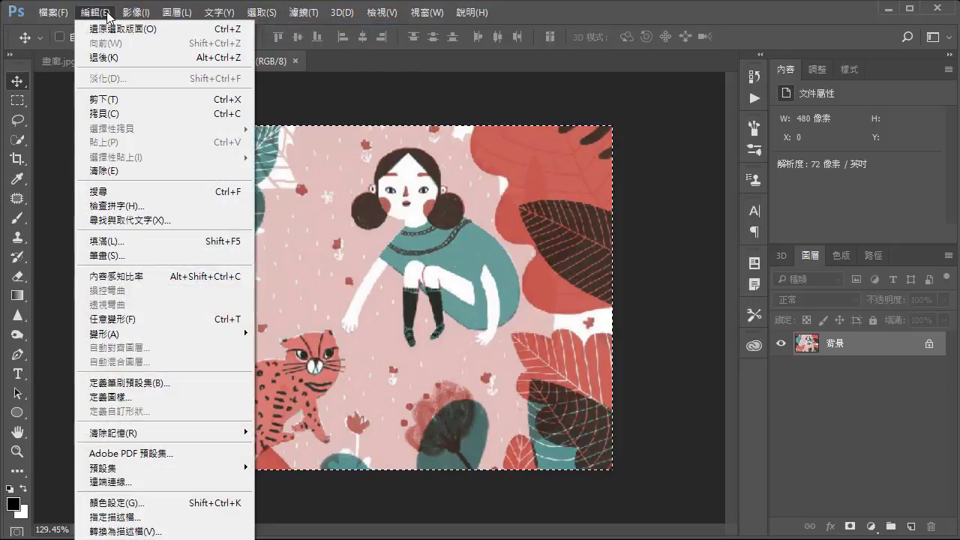
{"action": "left_click", "coordinate": [134, 111]}
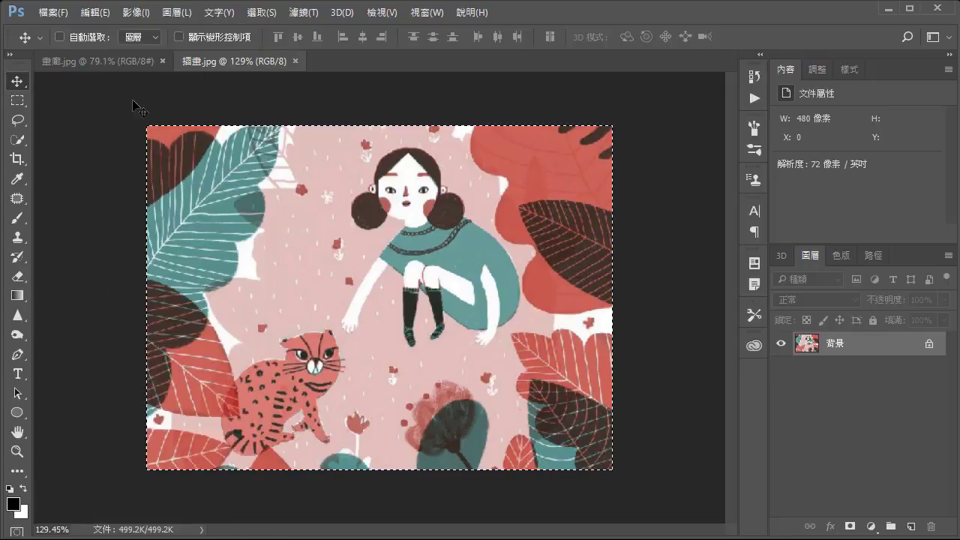
Step: Paste the illustration into 畫廊.jpg as a new layer and nudge it slightly right
{"action": "left_click", "coordinate": [133, 65]}
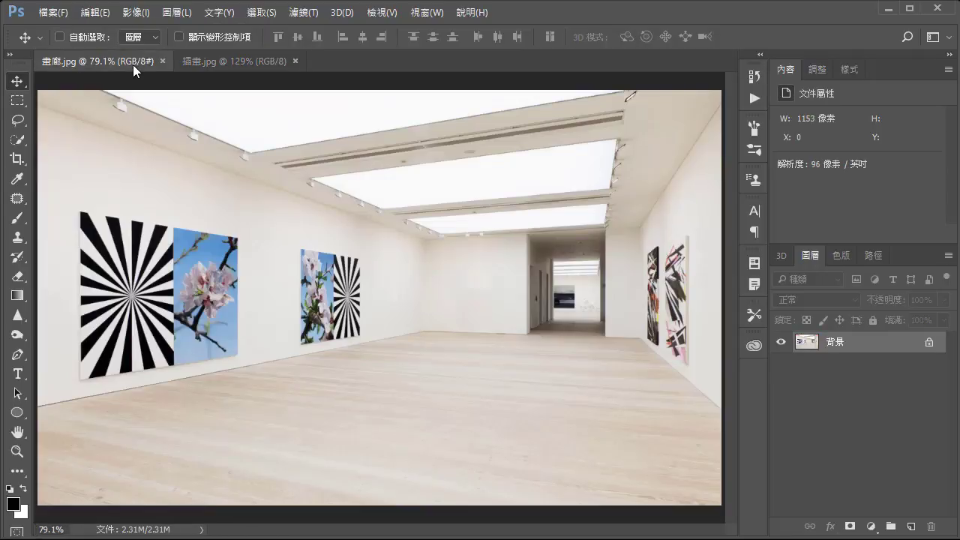
{"action": "left_click", "coordinate": [105, 14]}
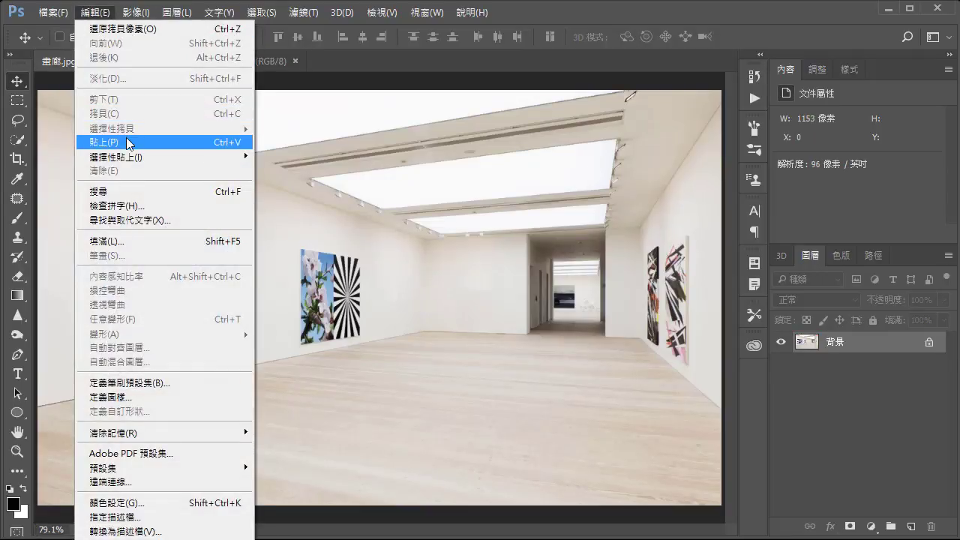
{"action": "left_click", "coordinate": [125, 140]}
{"action": "left_click_drag", "start_coordinate": [291, 223], "coordinate": [336, 228]}
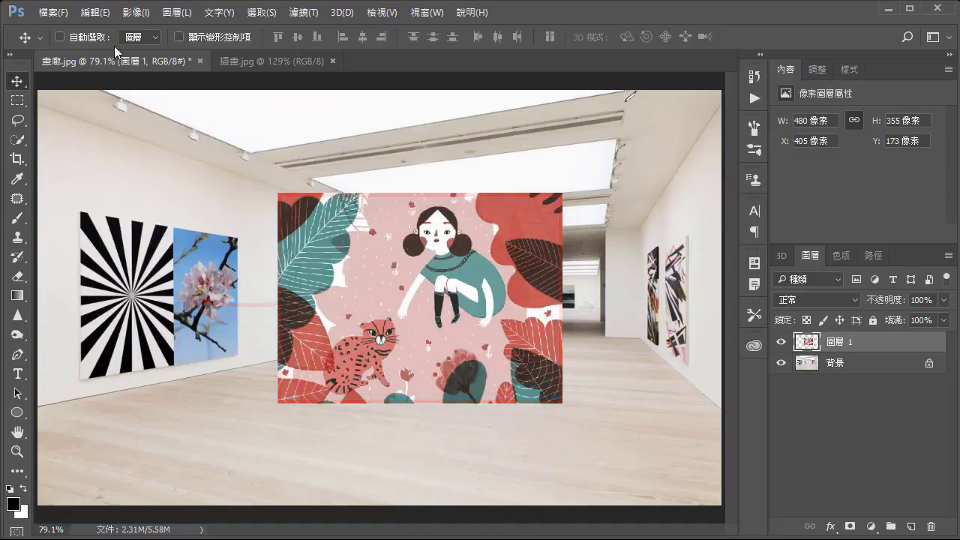
Step: Distort 圖層 1's four corners onto the left wall's perspective and commit the transform
{"action": "left_click", "coordinate": [95, 13]}
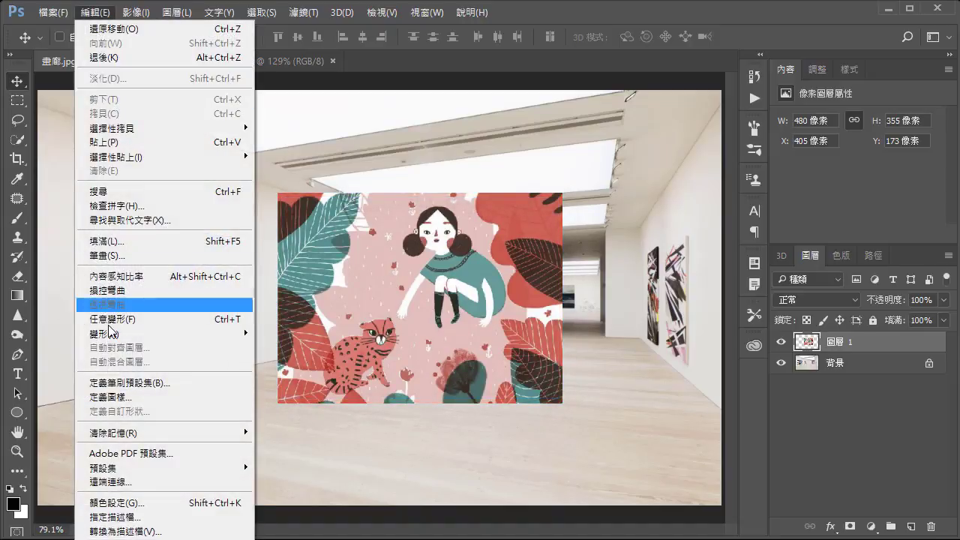
{"action": "mouse_move", "coordinate": [165, 333]}
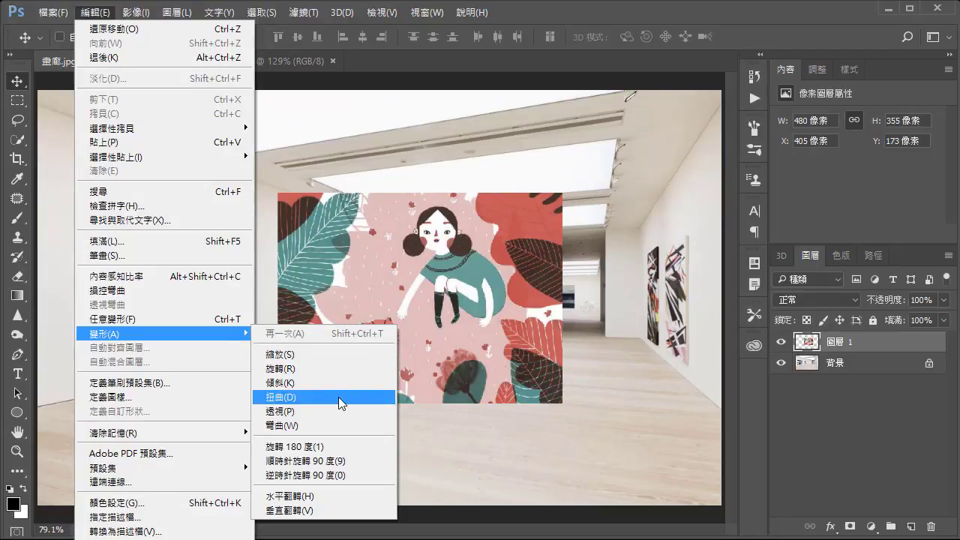
{"action": "left_click", "coordinate": [338, 396]}
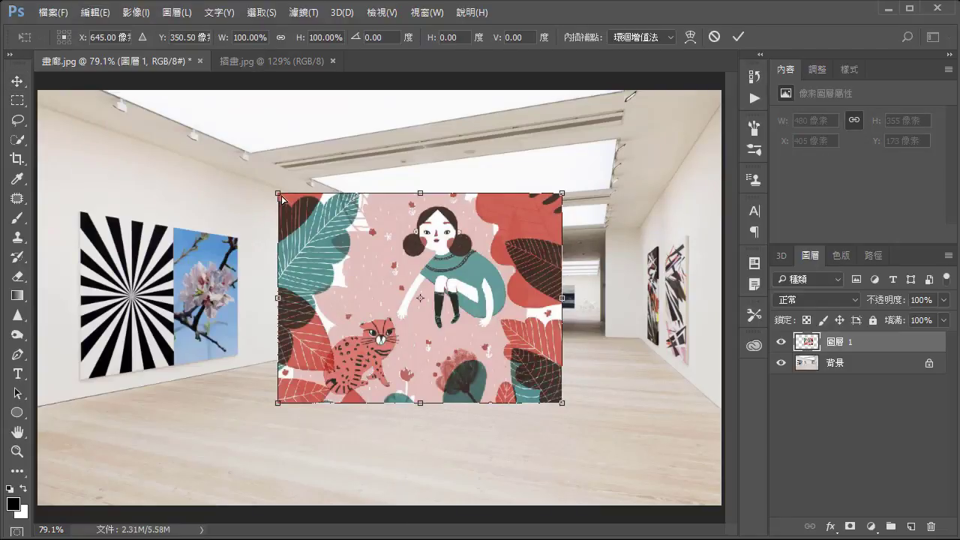
{"action": "left_click_drag", "start_coordinate": [278, 193], "coordinate": [80, 211]}
{"action": "left_click_drag", "start_coordinate": [279, 403], "coordinate": [80, 379]}
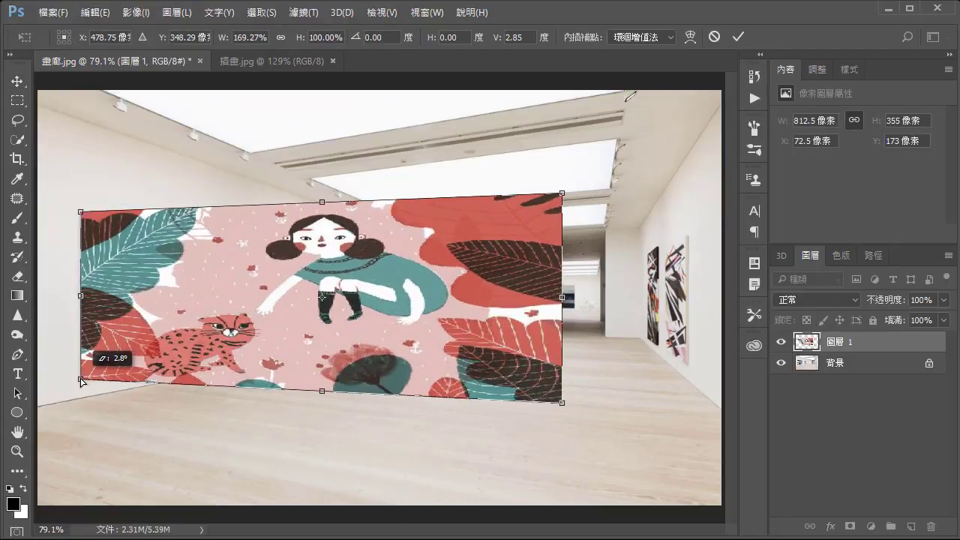
{"action": "left_click_drag", "start_coordinate": [562, 195], "coordinate": [236, 238]}
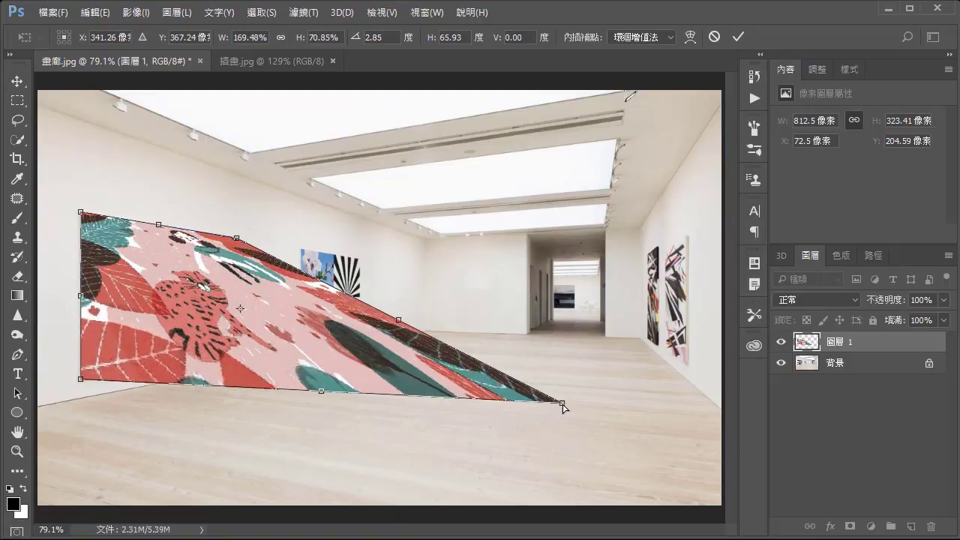
{"action": "mouse_move", "coordinate": [561, 402]}
{"action": "left_mouse_down"}
{"action": "mouse_move", "coordinate": [237, 351]}
{"action": "mouse_move", "coordinate": [240, 359]}
{"action": "left_mouse_up"}
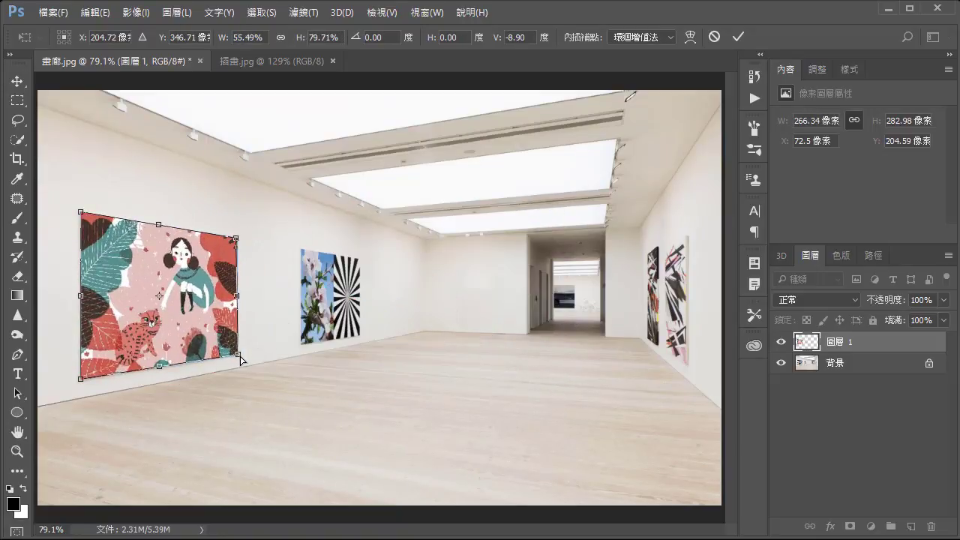
{"action": "key", "text": "Return"}
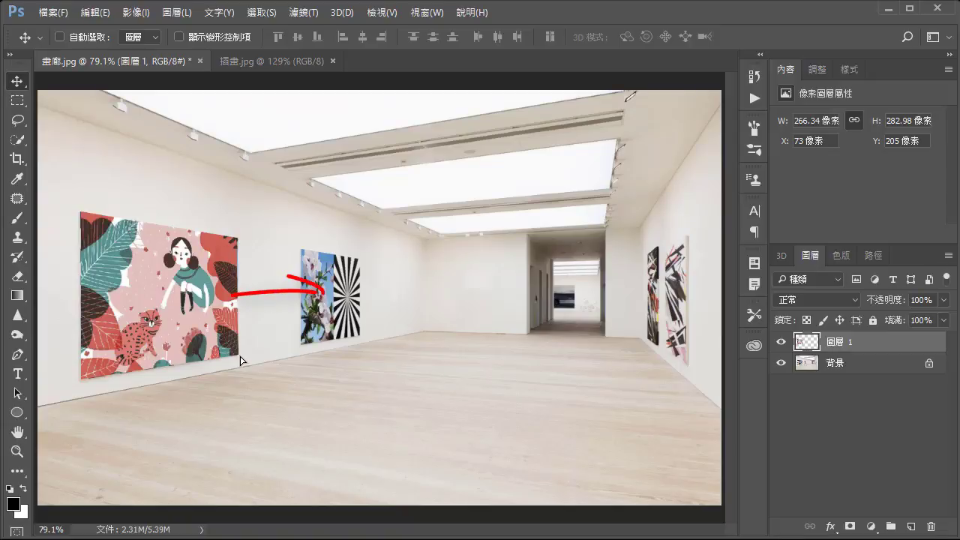
Step: Distort the illustration again so it covers the smaller, farther left-wall painting, then commit
{"action": "left_click", "coordinate": [96, 12]}
{"action": "mouse_move", "coordinate": [163, 333]}
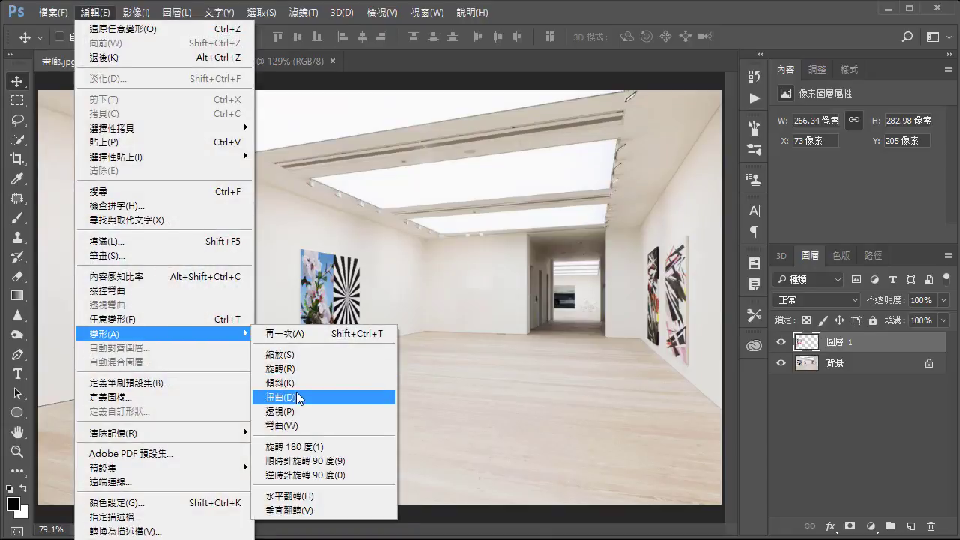
{"action": "left_click", "coordinate": [296, 389]}
{"action": "left_click_drag", "start_coordinate": [256, 281], "coordinate": [487, 298]}
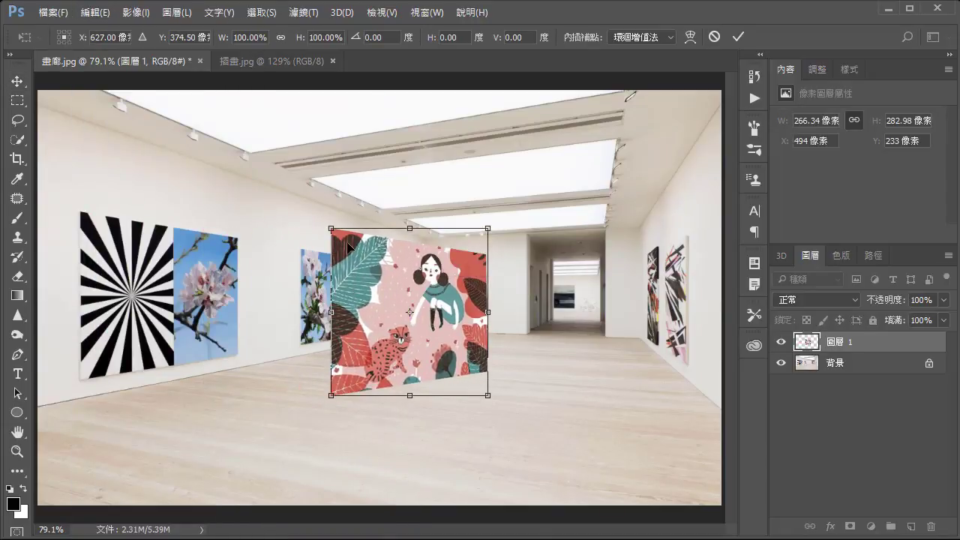
{"action": "mouse_move", "coordinate": [338, 237]}
{"action": "left_mouse_down"}
{"action": "mouse_move", "coordinate": [314, 254]}
{"action": "mouse_move", "coordinate": [301, 248]}
{"action": "left_mouse_up"}
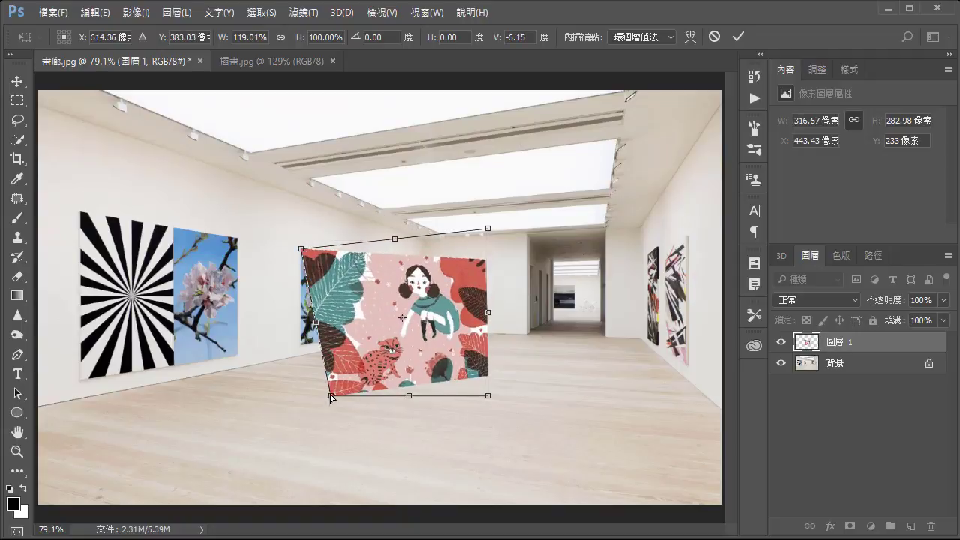
{"action": "left_click_drag", "start_coordinate": [331, 395], "coordinate": [300, 345]}
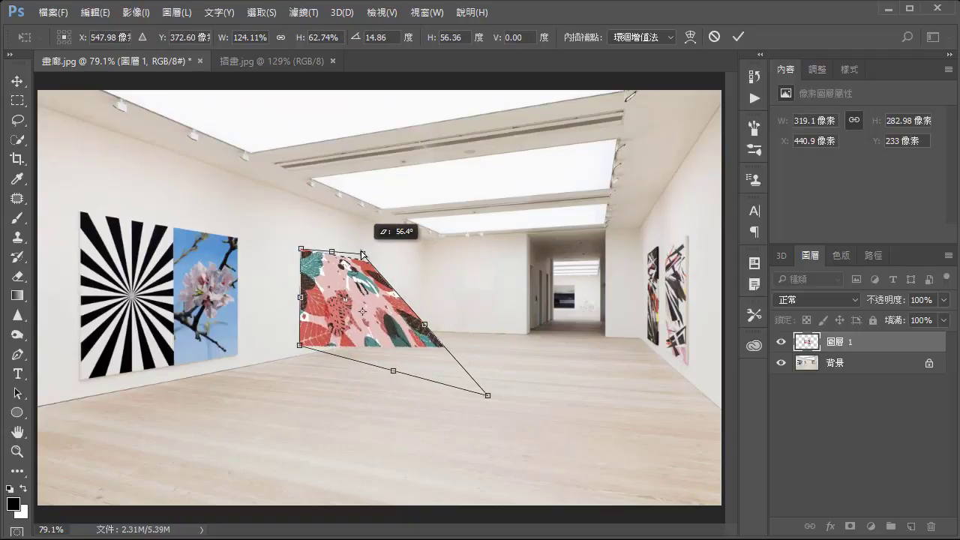
{"action": "left_click_drag", "start_coordinate": [488, 227], "coordinate": [354, 250]}
{"action": "mouse_move", "coordinate": [488, 393]}
{"action": "left_mouse_down"}
{"action": "mouse_move", "coordinate": [372, 339]}
{"action": "mouse_move", "coordinate": [362, 351]}
{"action": "left_mouse_up"}
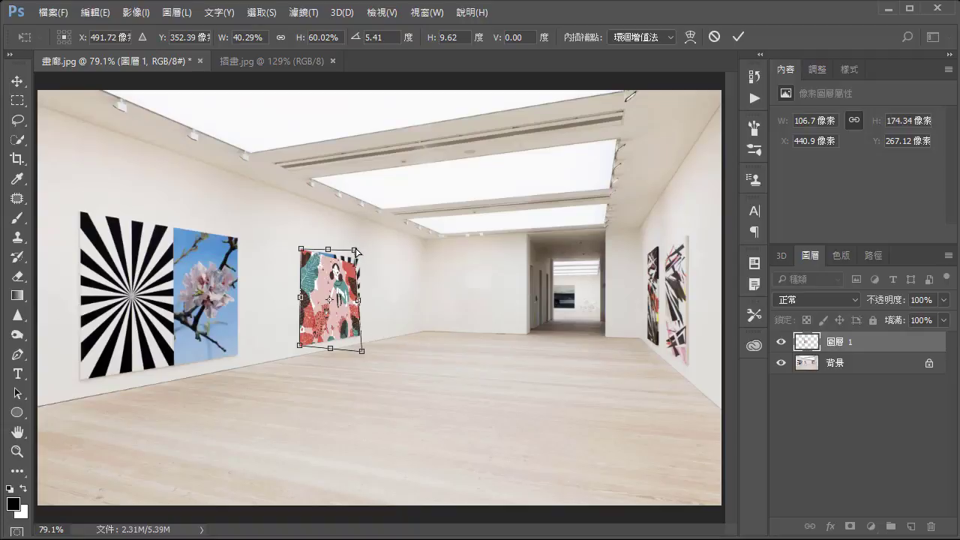
{"action": "left_click_drag", "start_coordinate": [355, 251], "coordinate": [361, 241]}
{"action": "key", "text": "Return"}
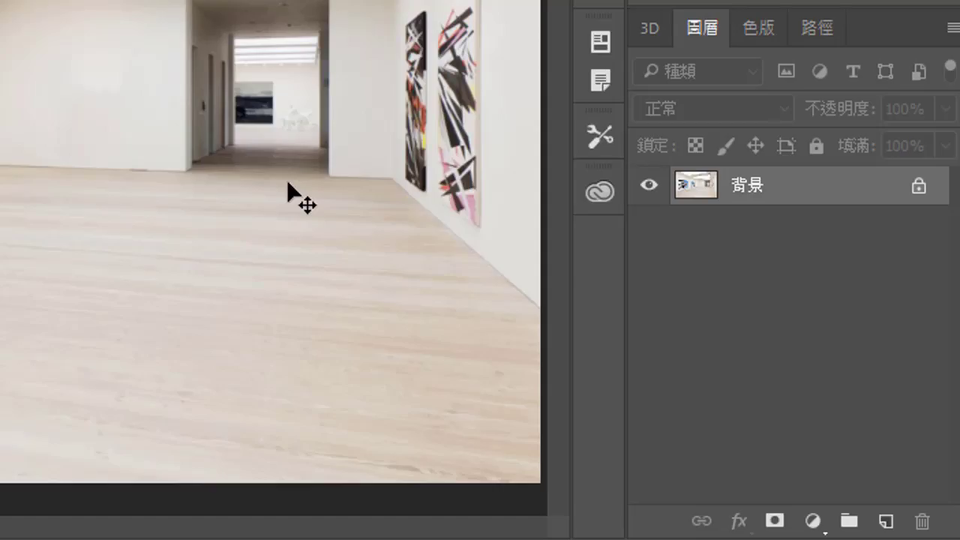
Step: Add an empty 圖層 1 above 背景 and launch Filter > Vanishing Point
{"action": "left_click", "coordinate": [885, 521]}
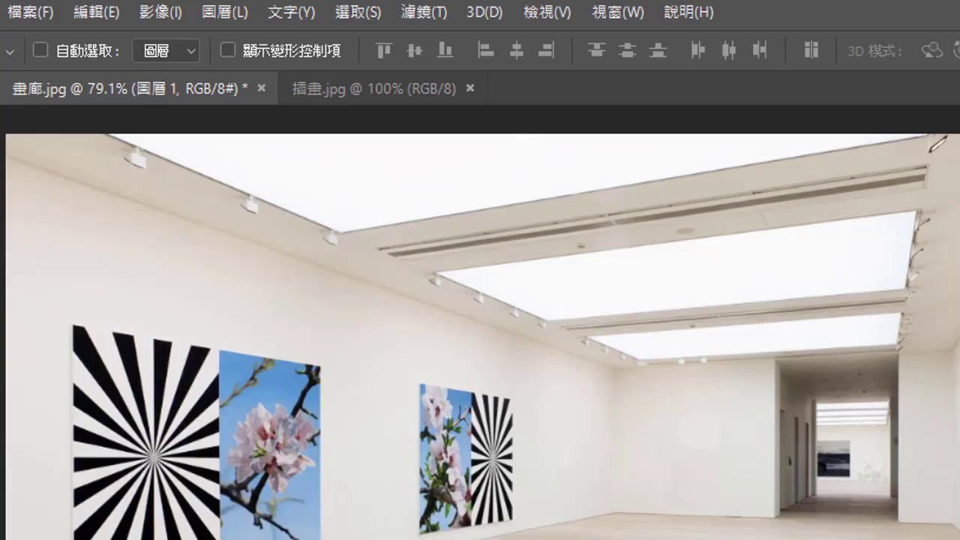
{"action": "left_click", "coordinate": [446, 18]}
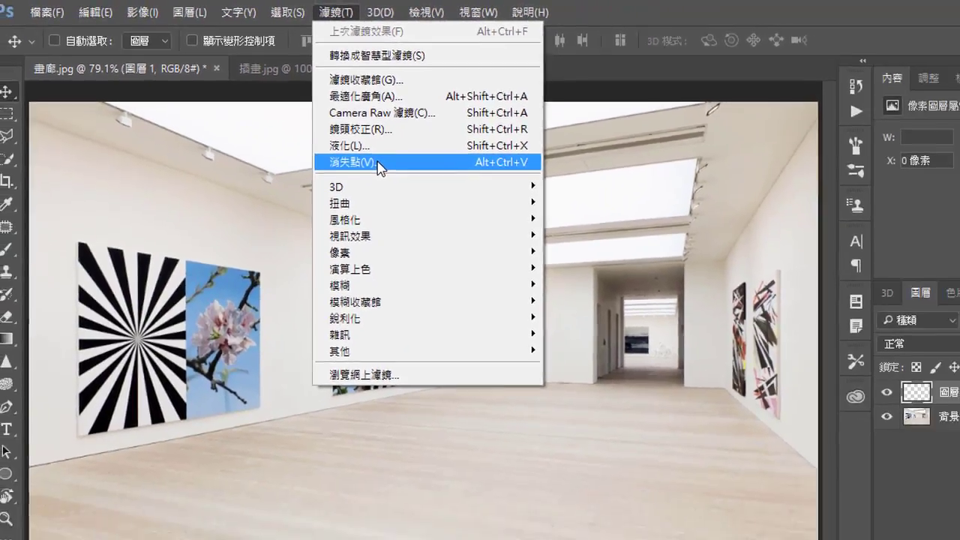
{"action": "left_click", "coordinate": [482, 217]}
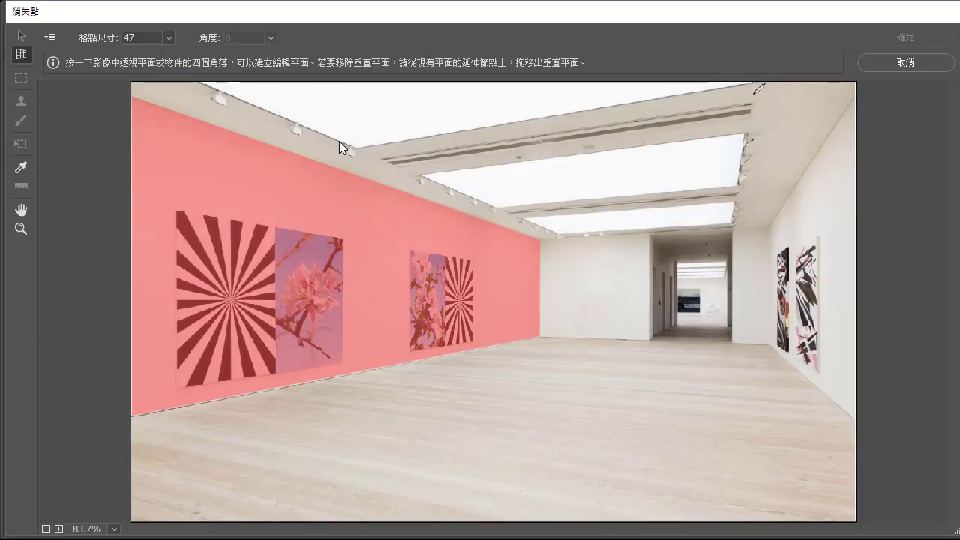
Step: Create a four-corner perspective plane over the left gallery wall
{"action": "left_click", "coordinate": [539, 336]}
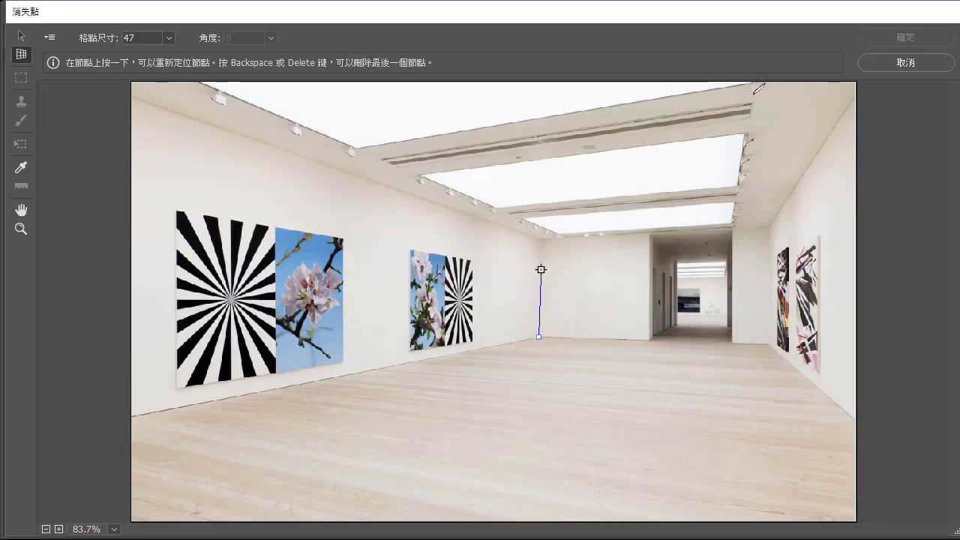
{"action": "left_click", "coordinate": [538, 239]}
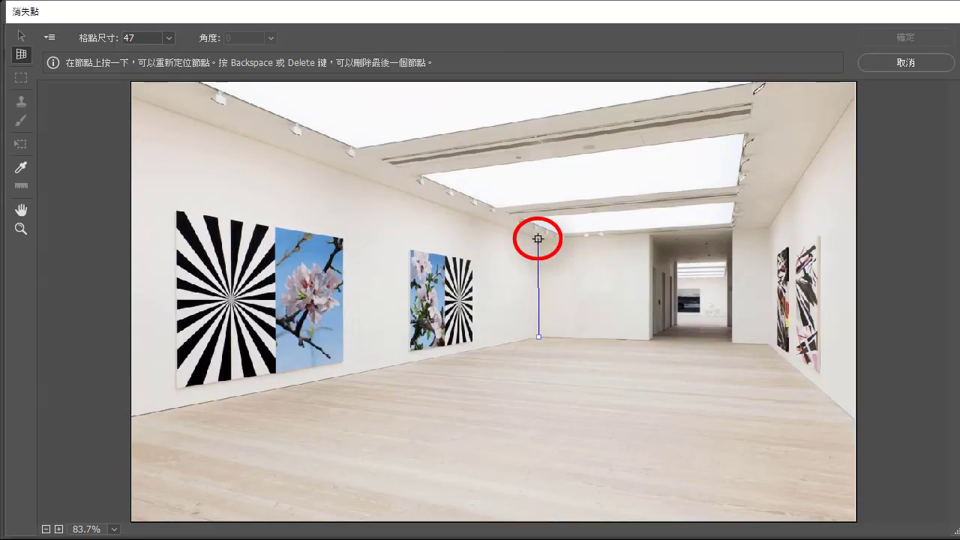
{"action": "left_click", "coordinate": [135, 98]}
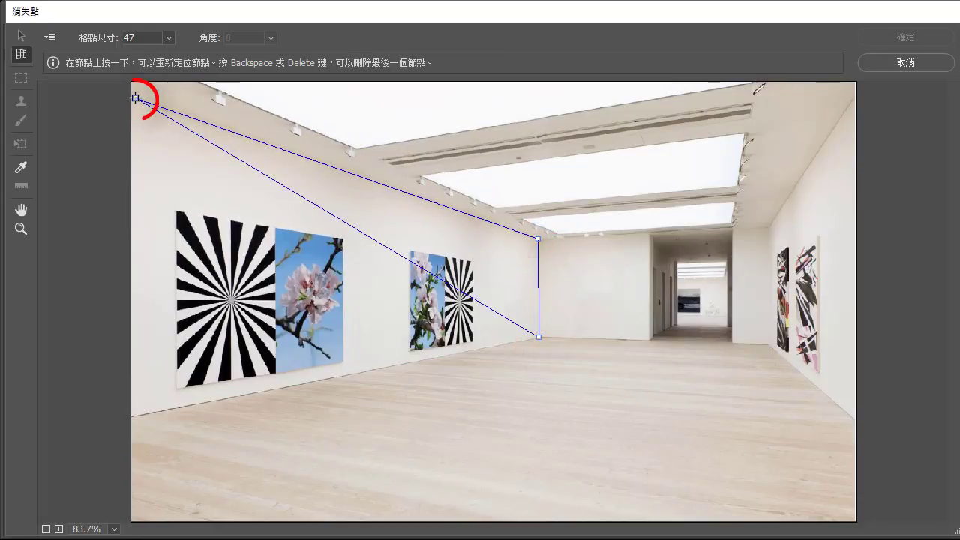
{"action": "left_click", "coordinate": [133, 417]}
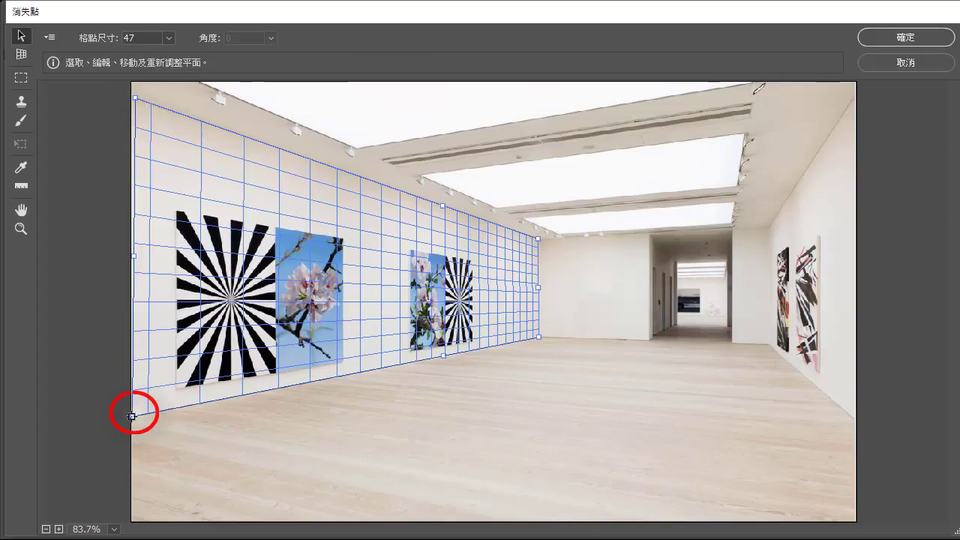
Step: Adjust the plane's corners and edges to match the wall's floor, ceiling and back corner
{"action": "left_click_drag", "start_coordinate": [132, 416], "coordinate": [135, 423]}
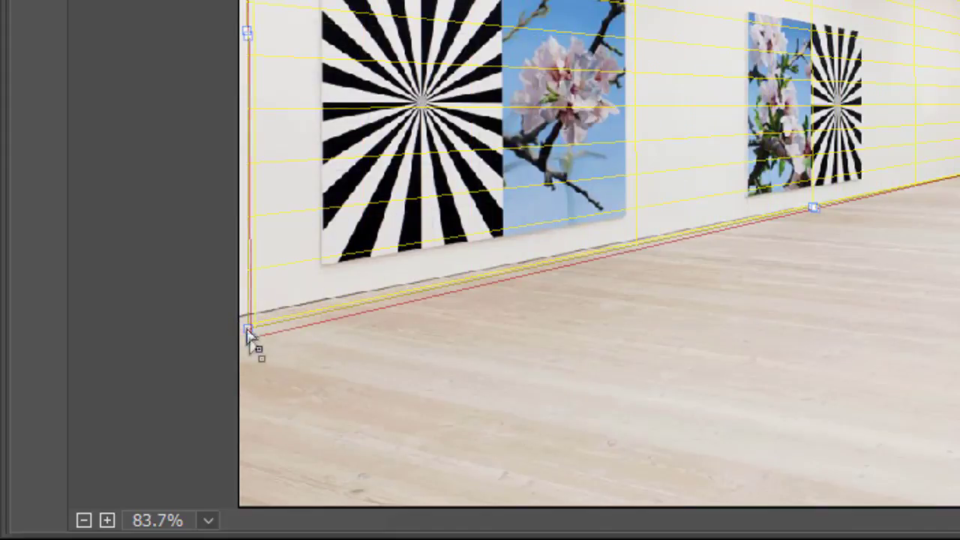
{"action": "left_click_drag", "start_coordinate": [250, 335], "coordinate": [253, 345]}
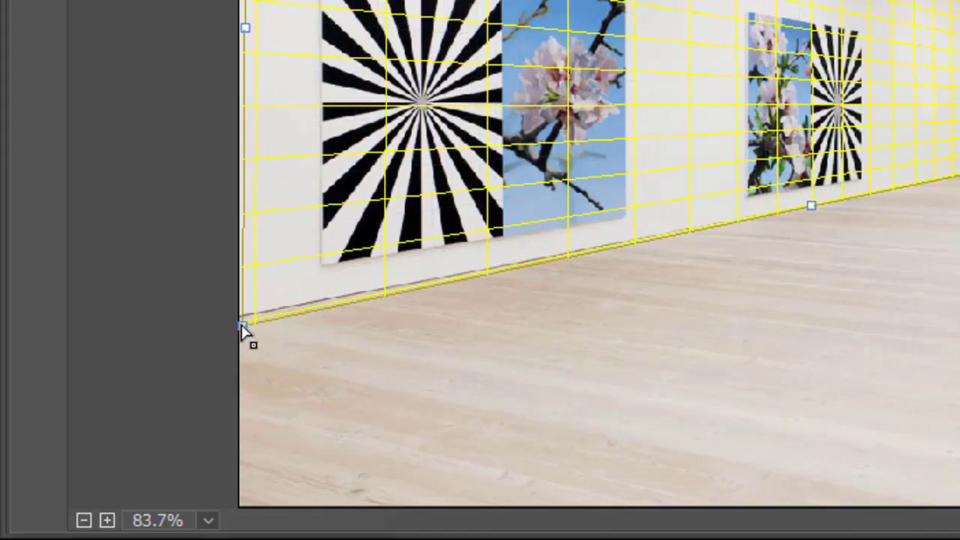
{"action": "left_click_drag", "start_coordinate": [250, 339], "coordinate": [238, 317]}
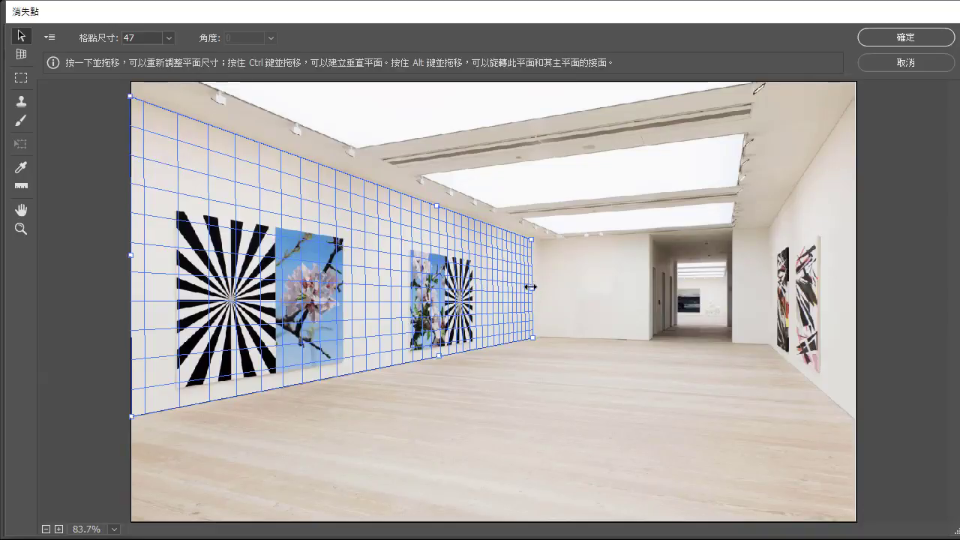
{"action": "mouse_move", "coordinate": [531, 288]}
{"action": "left_mouse_down"}
{"action": "mouse_move", "coordinate": [595, 280]}
{"action": "mouse_move", "coordinate": [534, 288]}
{"action": "left_mouse_up"}
{"action": "mouse_move", "coordinate": [435, 210]}
{"action": "left_mouse_down"}
{"action": "mouse_move", "coordinate": [420, 193]}
{"action": "mouse_move", "coordinate": [422, 207]}
{"action": "left_mouse_up"}
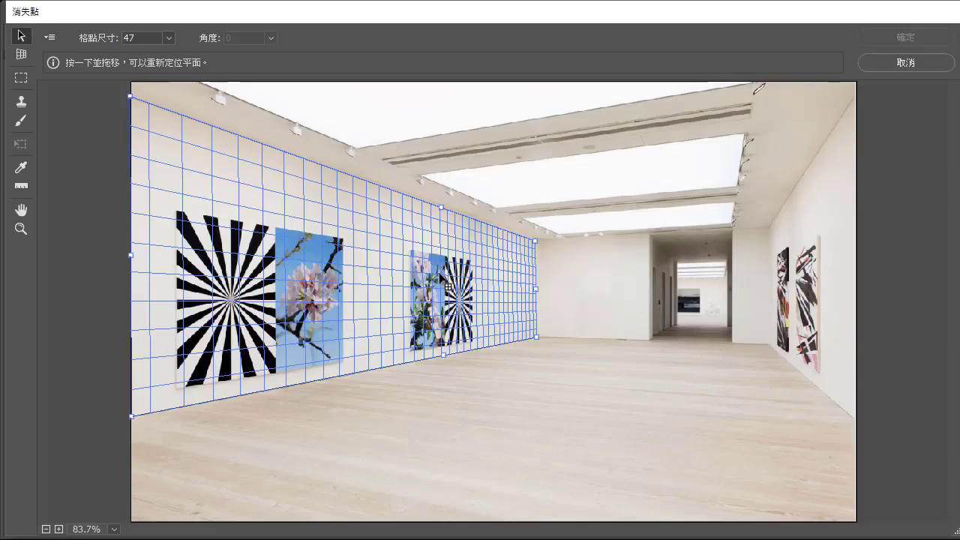
Step: Ctrl-drag out a 90° back-wall plane and a floor plane from the left-wall grid
{"action": "key", "text": "ctrl"}
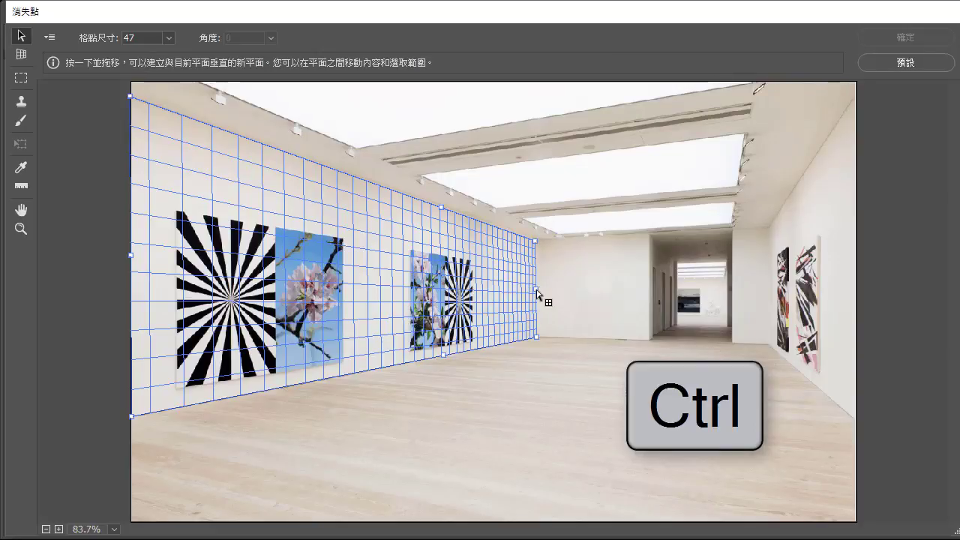
{"action": "left_click_drag", "start_coordinate": [536, 294], "coordinate": [645, 306]}
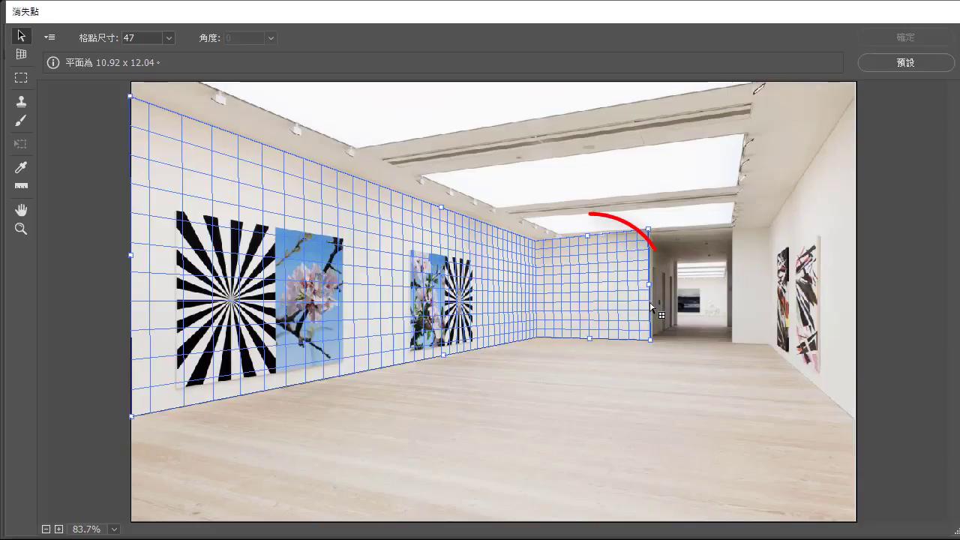
{"action": "left_click_drag", "start_coordinate": [645, 306], "coordinate": [649, 306]}
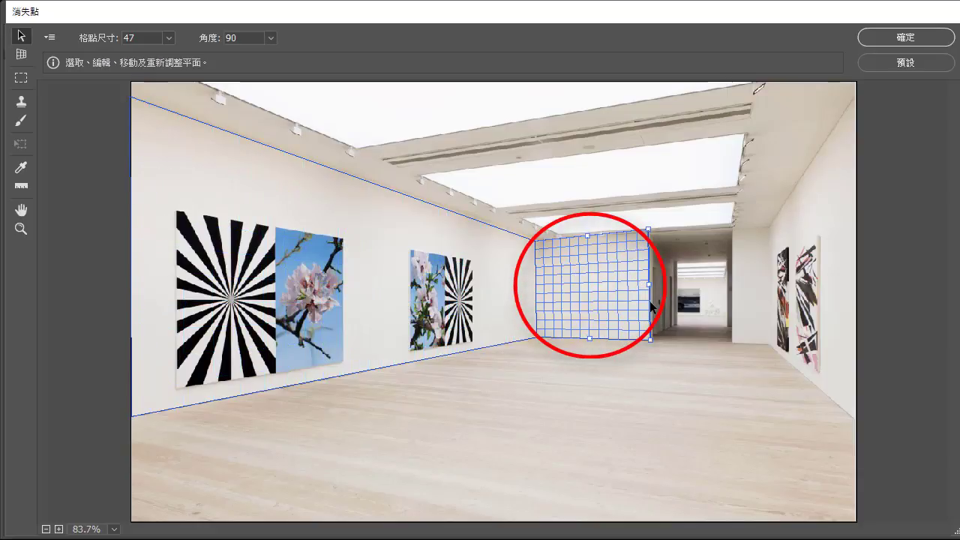
{"action": "left_click", "coordinate": [360, 307]}
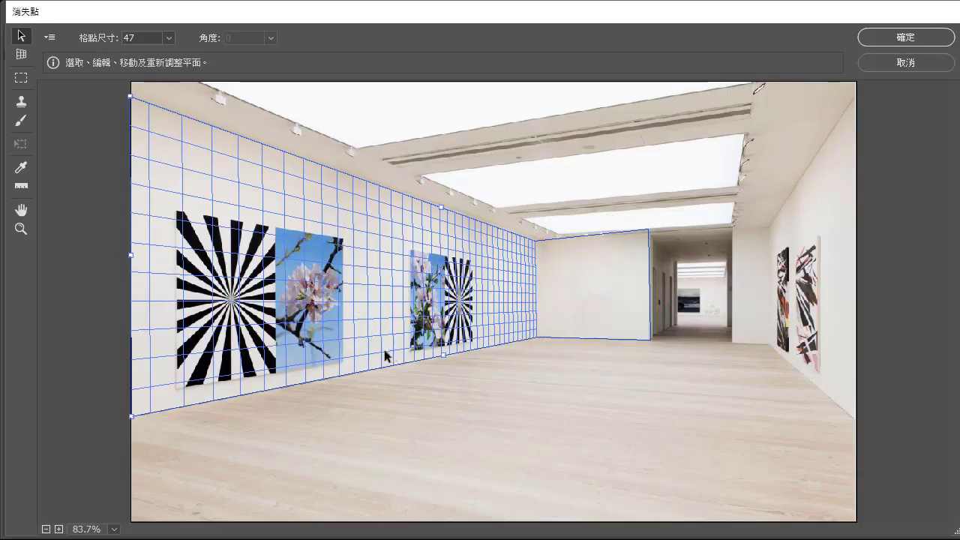
{"action": "mouse_move", "coordinate": [445, 358]}
{"action": "left_mouse_down"}
{"action": "mouse_move", "coordinate": [705, 443]}
{"action": "mouse_move", "coordinate": [792, 455]}
{"action": "left_mouse_up"}
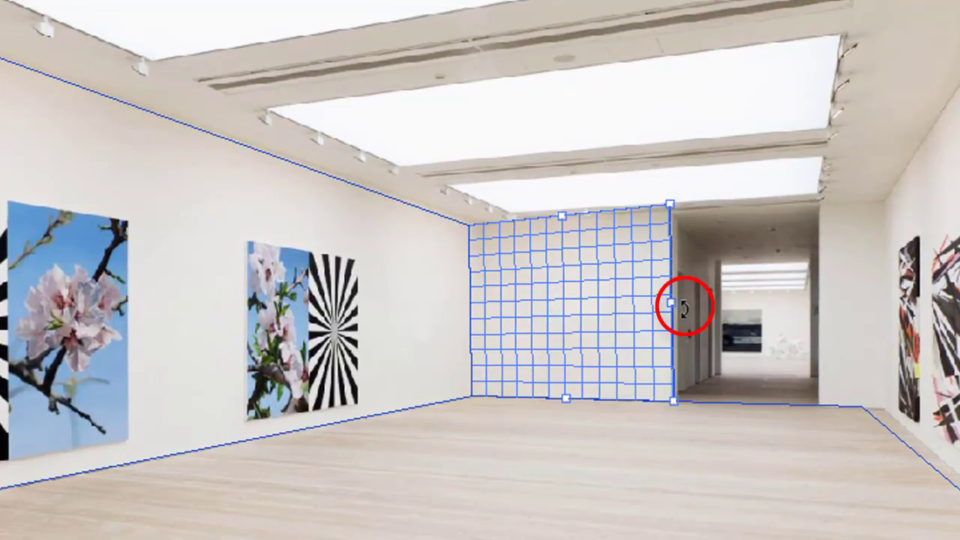
{"action": "mouse_move", "coordinate": [684, 308]}
{"action": "left_mouse_down"}
{"action": "mouse_move", "coordinate": [672, 321]}
{"action": "mouse_move", "coordinate": [663, 293]}
{"action": "mouse_move", "coordinate": [665, 311]}
{"action": "left_mouse_up"}
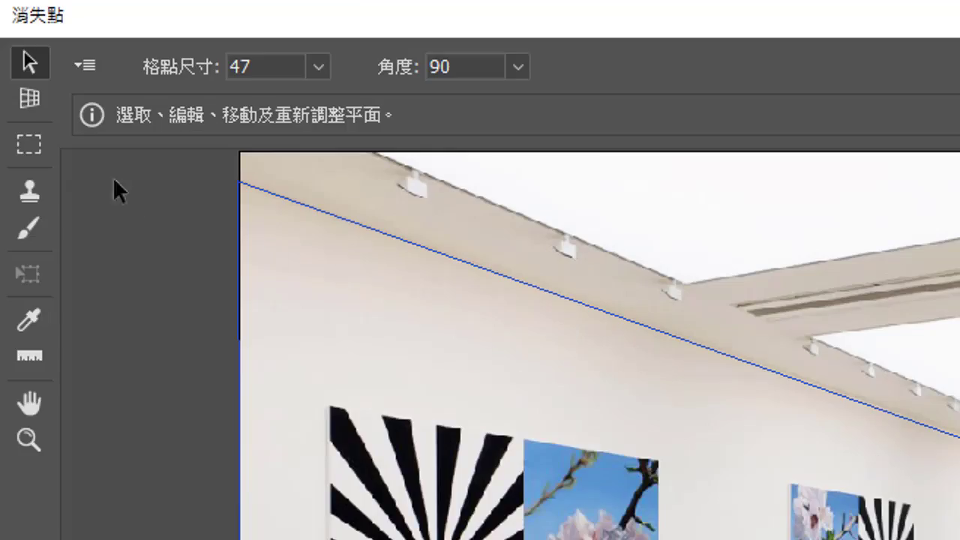
Step: Marquee-select the large left-wall painting and Alt-drag a perspective copy toward the back corner
{"action": "left_click", "coordinate": [30, 146]}
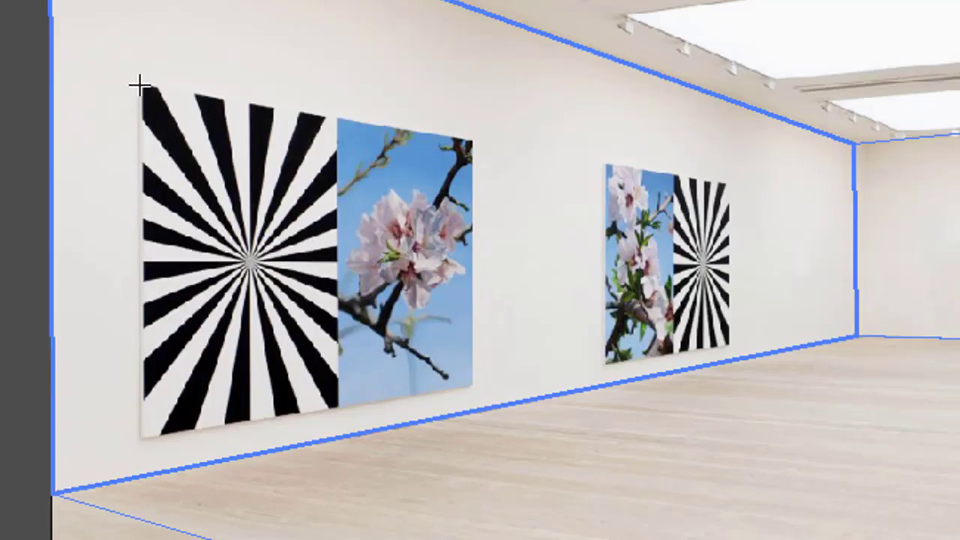
{"action": "left_click_drag", "start_coordinate": [139, 85], "coordinate": [469, 384]}
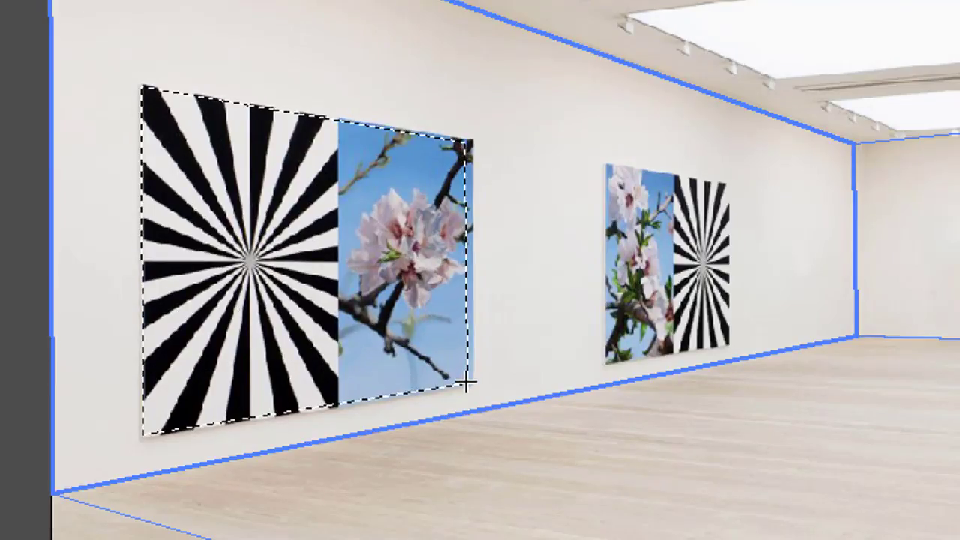
{"action": "key", "text": "alt"}
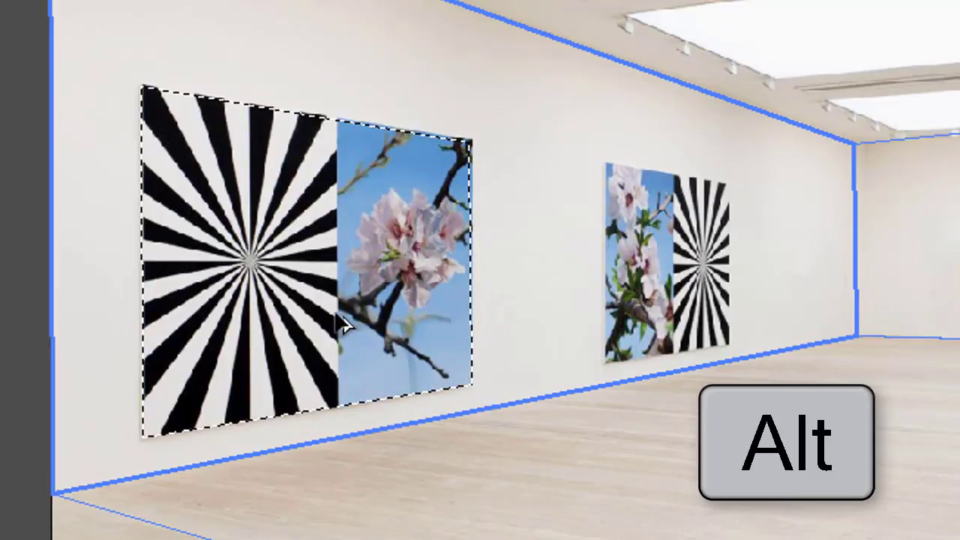
{"action": "left_click_drag", "start_coordinate": [342, 324], "coordinate": [799, 288]}
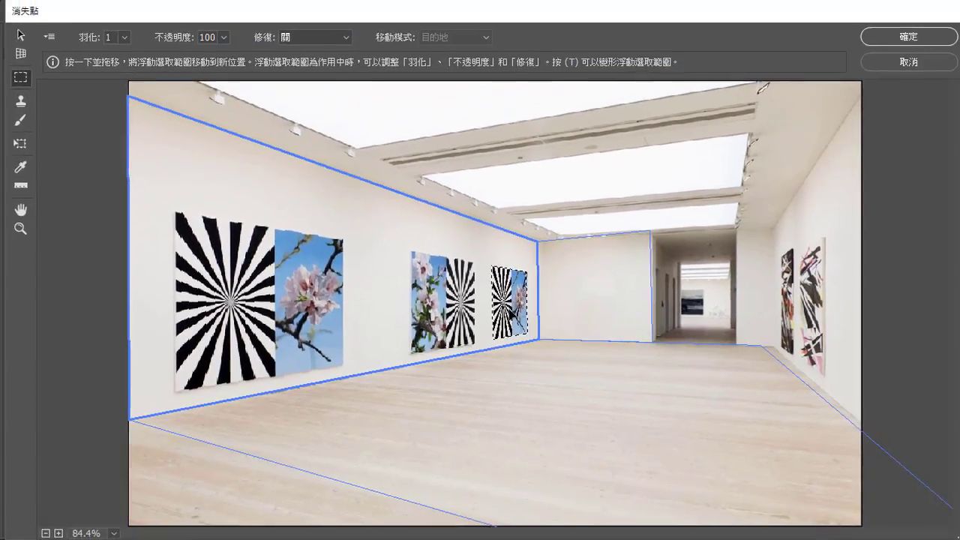
{"action": "mouse_move", "coordinate": [512, 298]}
{"action": "left_mouse_down"}
{"action": "mouse_move", "coordinate": [592, 298]}
{"action": "mouse_move", "coordinate": [531, 341]}
{"action": "mouse_move", "coordinate": [519, 330]}
{"action": "left_mouse_up"}
{"action": "left_click", "coordinate": [811, 152]}
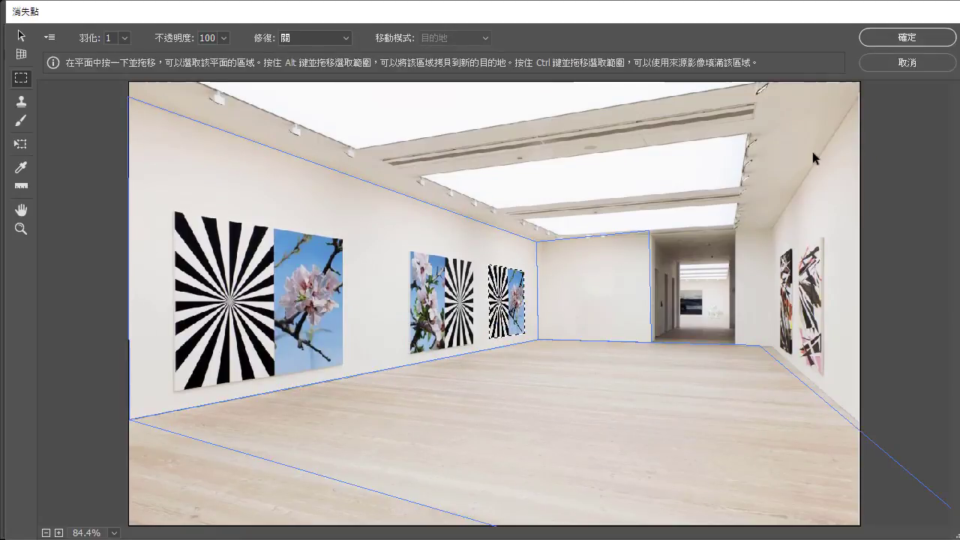
Step: Apply the Vanishing Point edit, copy all of 插畫.jpg, and return to 畫廊.psd
{"action": "left_click", "coordinate": [890, 38]}
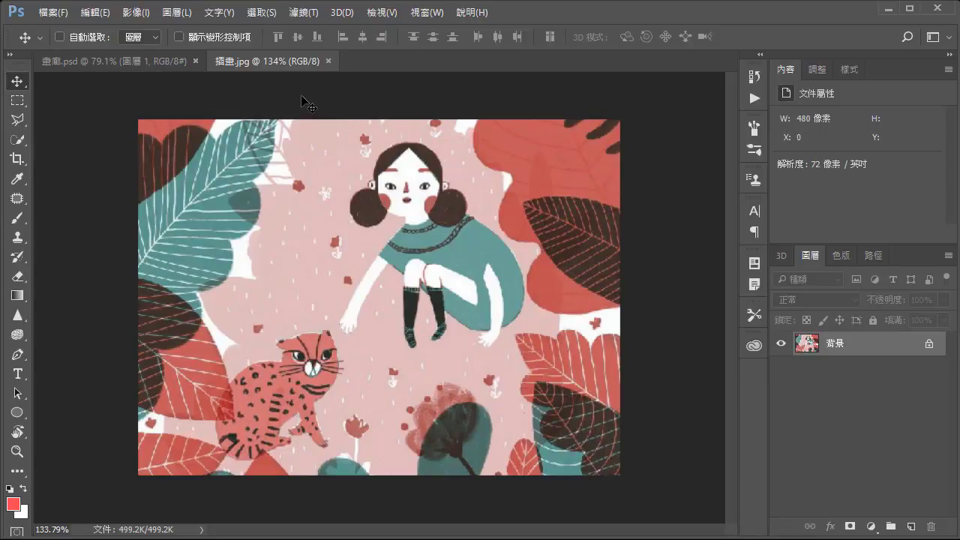
{"action": "left_click", "coordinate": [269, 13]}
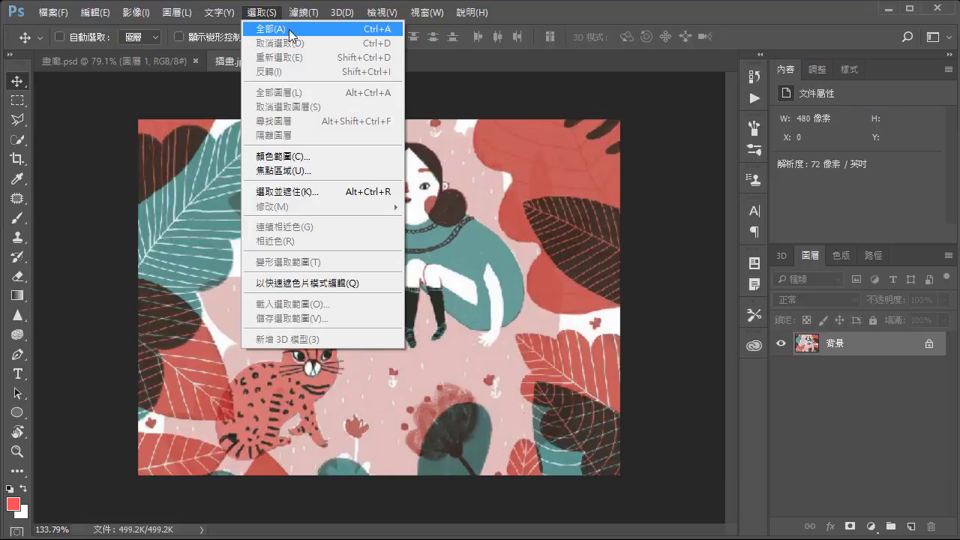
{"action": "left_click", "coordinate": [289, 30]}
{"action": "left_click", "coordinate": [94, 14]}
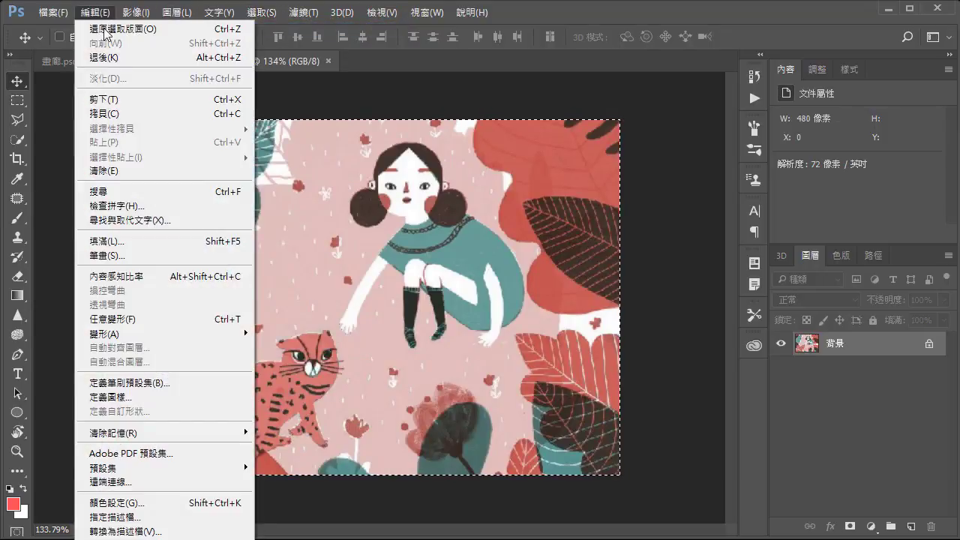
{"action": "left_click", "coordinate": [120, 115]}
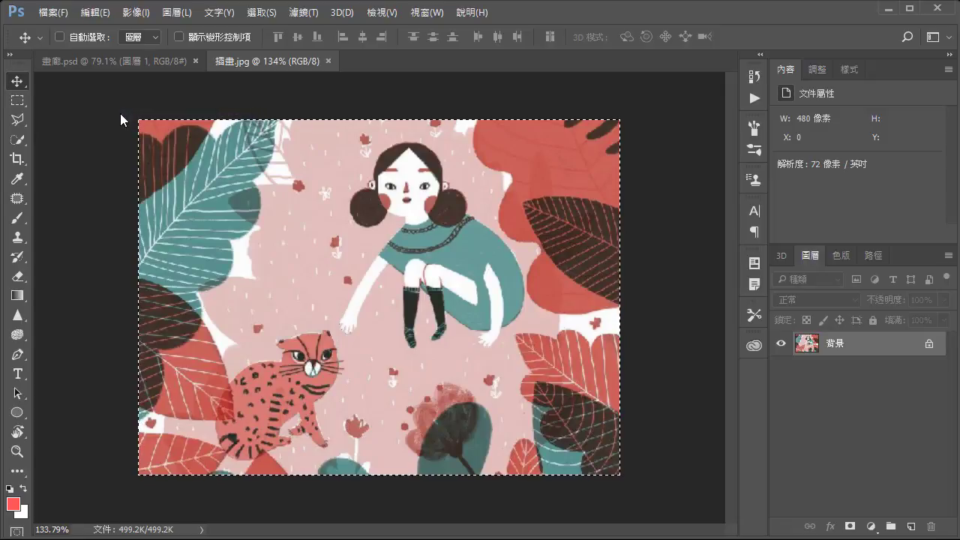
{"action": "left_click", "coordinate": [128, 63]}
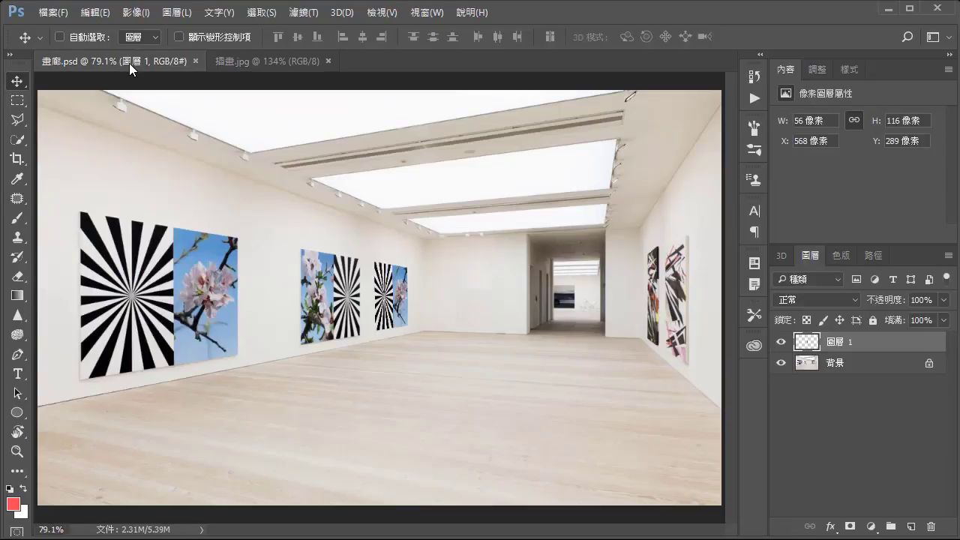
Step: Create empty layer 圖層 2 above 圖層 1 and reopen Vanishing Point with its wall and floor grids
{"action": "left_click", "coordinate": [910, 527]}
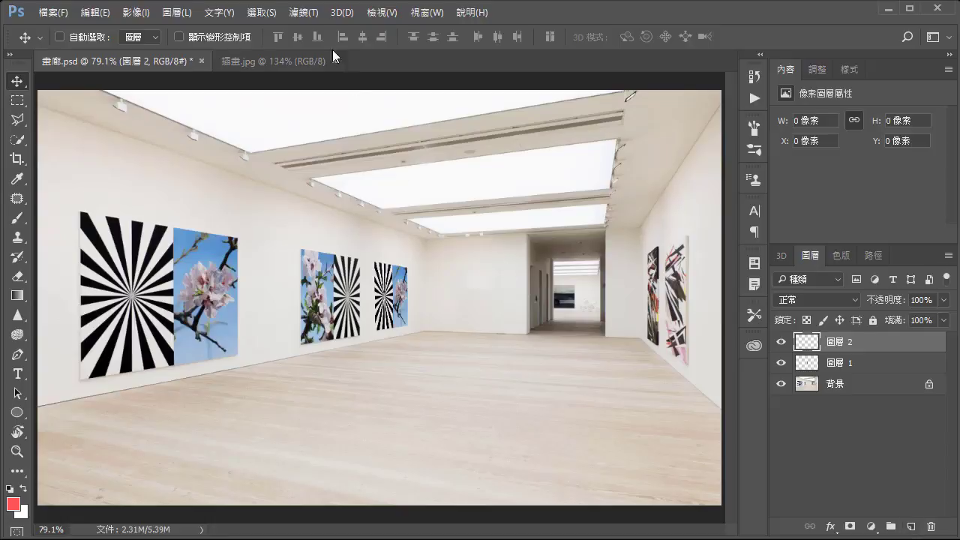
{"action": "left_click", "coordinate": [313, 16]}
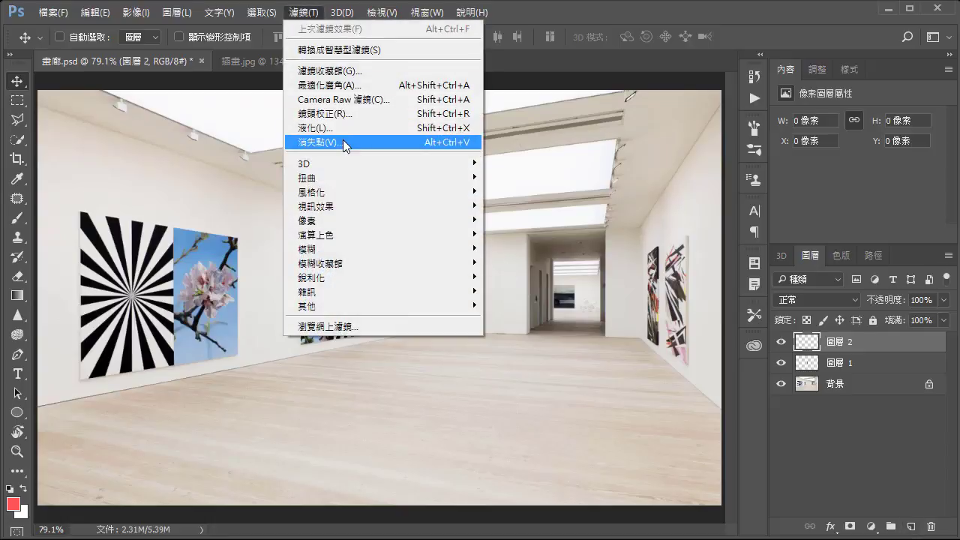
{"action": "left_click", "coordinate": [343, 142]}
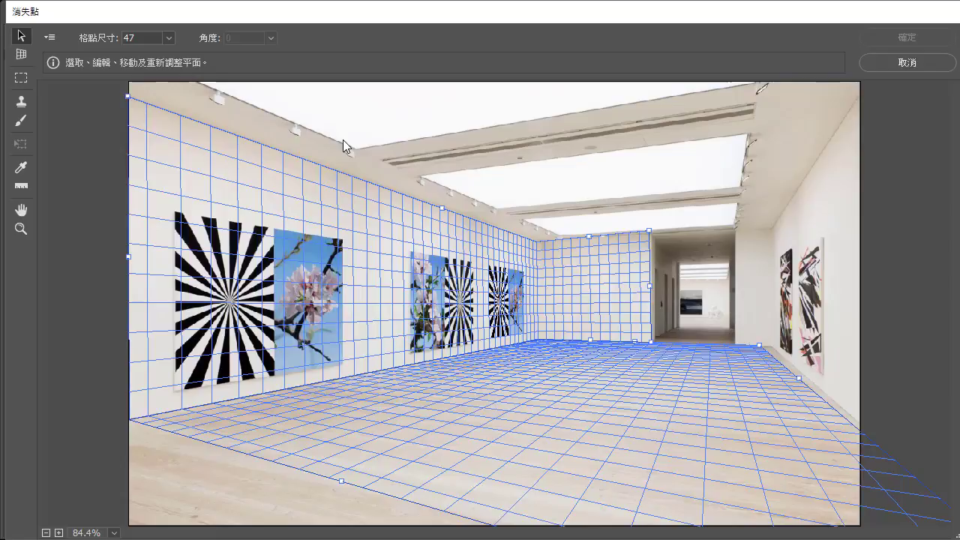
Step: Paste the illustration onto the back-wall perspective grid, scale it to a small panel, and apply it
{"action": "key", "text": "ctrl+v"}
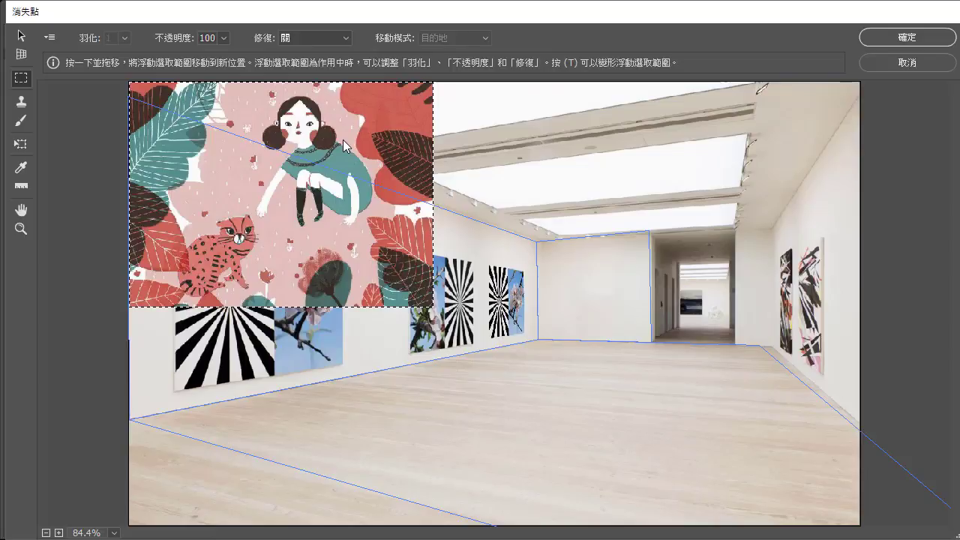
{"action": "left_click_drag", "start_coordinate": [343, 140], "coordinate": [413, 279]}
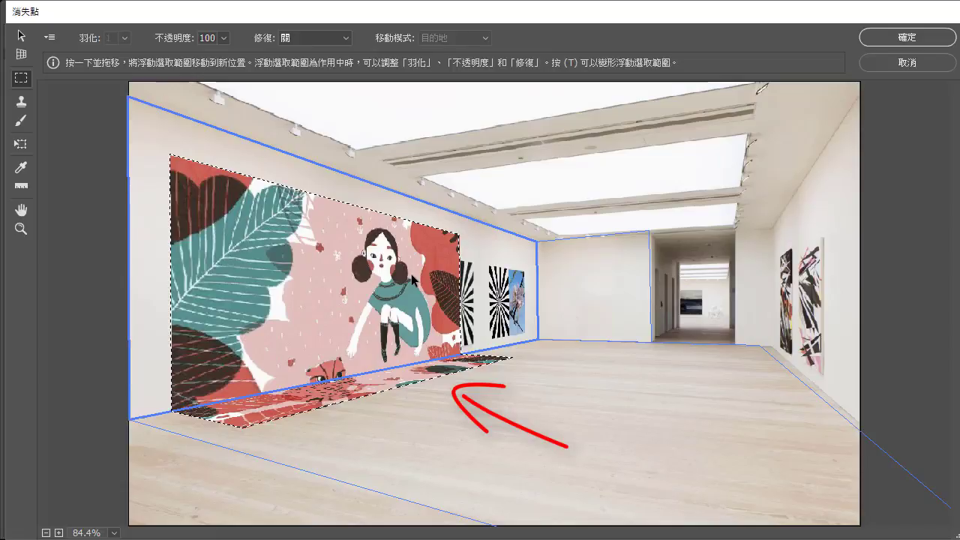
{"action": "left_click", "coordinate": [21, 143]}
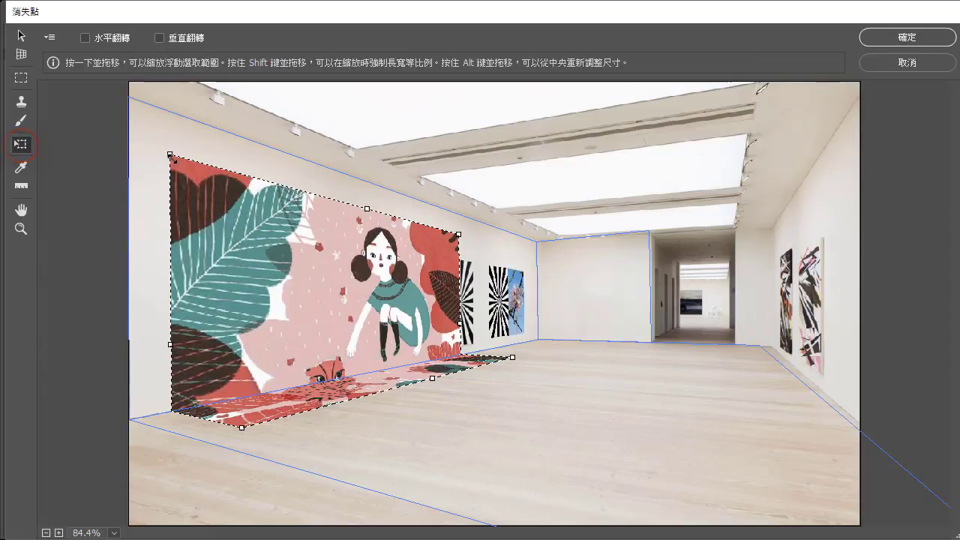
{"action": "mouse_move", "coordinate": [169, 153]}
{"action": "left_mouse_down"}
{"action": "mouse_move", "coordinate": [342, 291]}
{"action": "mouse_move", "coordinate": [352, 318]}
{"action": "mouse_move", "coordinate": [581, 292]}
{"action": "left_mouse_up"}
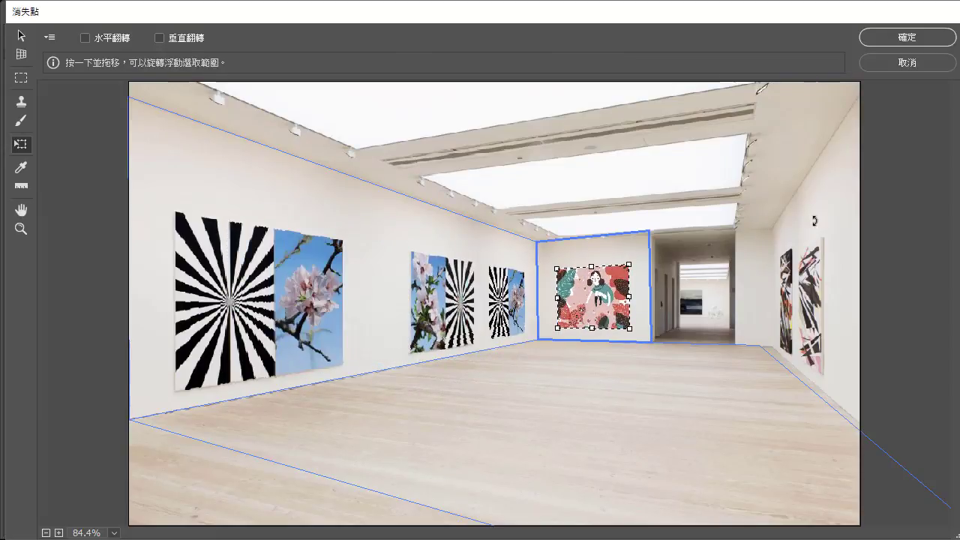
{"action": "left_click", "coordinate": [906, 37]}
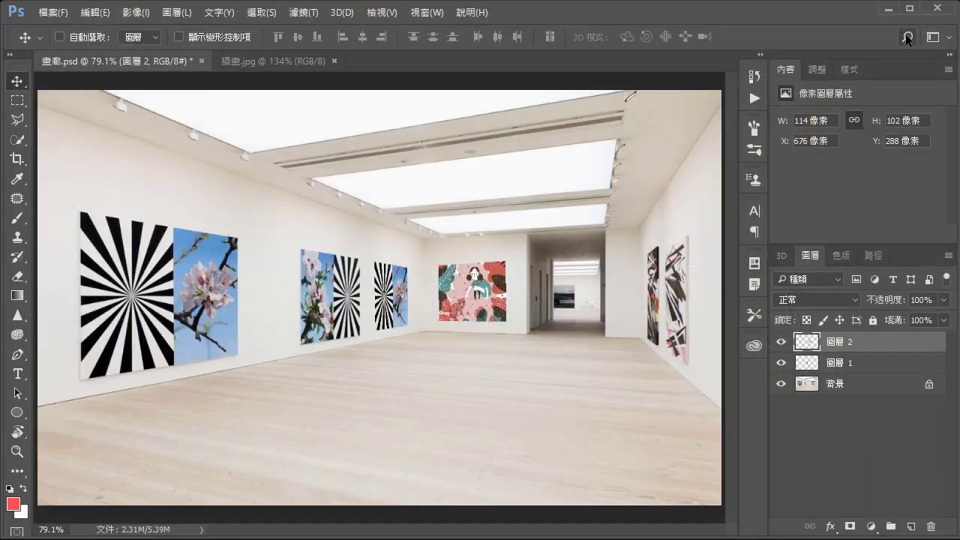